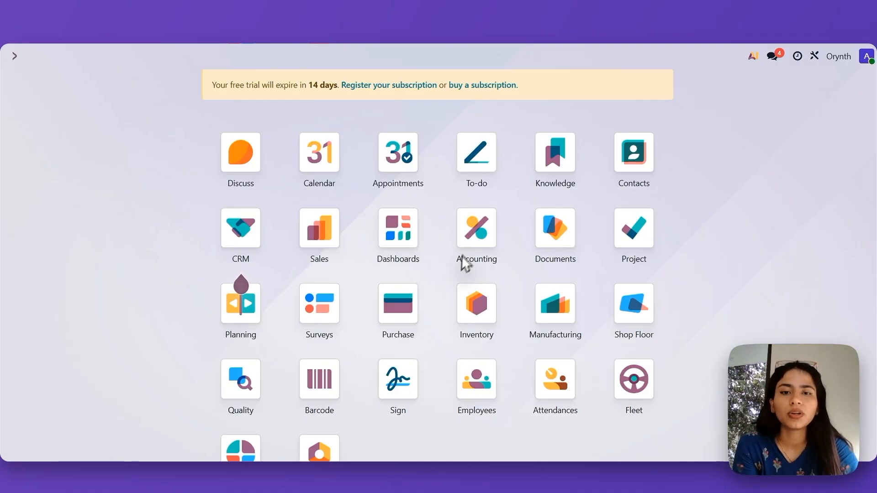
# - Create a new asset model in the Accounting configuration and name it "IT Equipments"
pyautogui.click(472, 237)
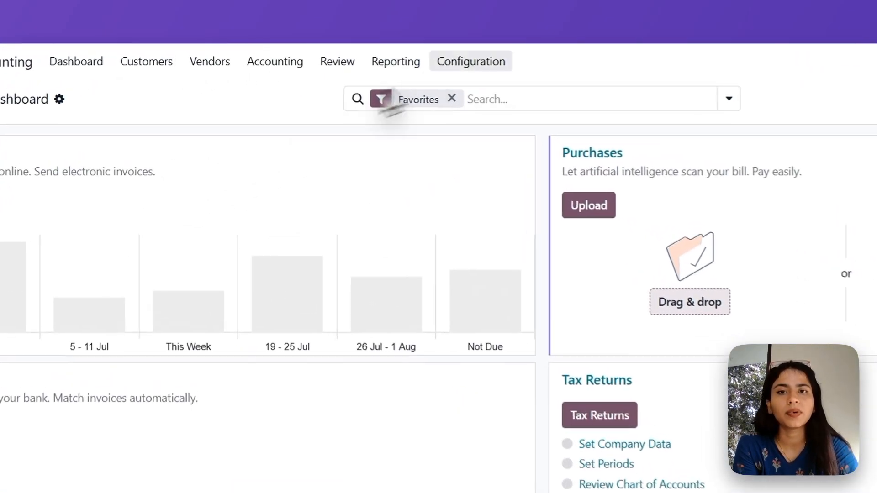
pyautogui.click(390, 56)
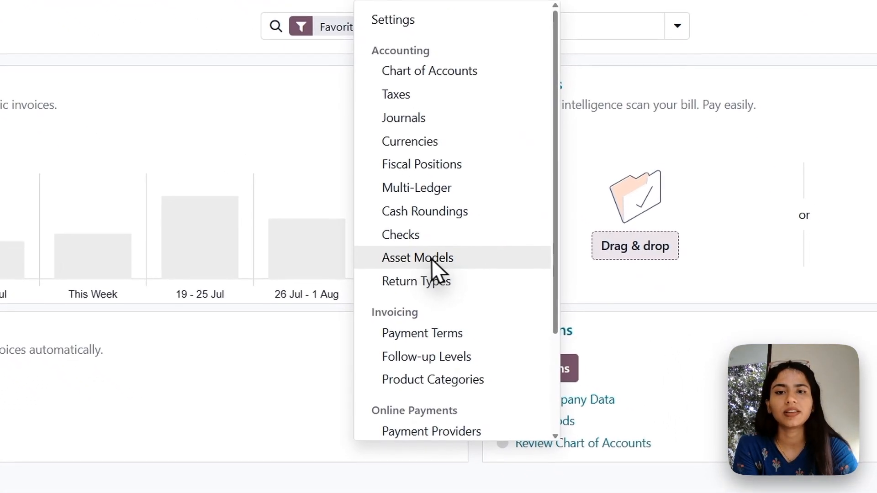
pyautogui.click(472, 284)
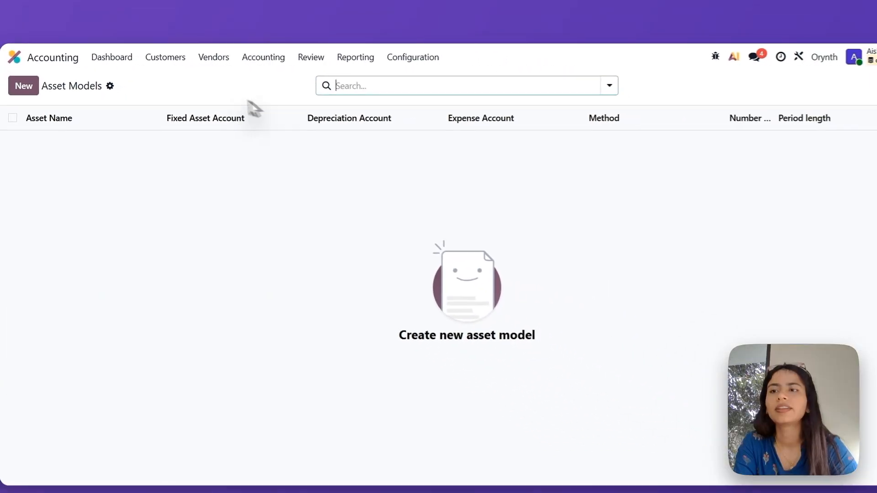
pyautogui.click(23, 86)
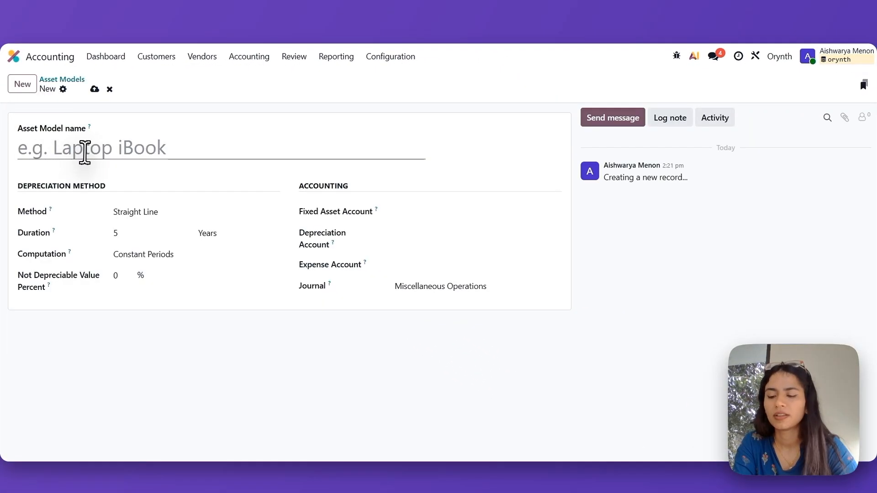
pyautogui.click(85, 152)
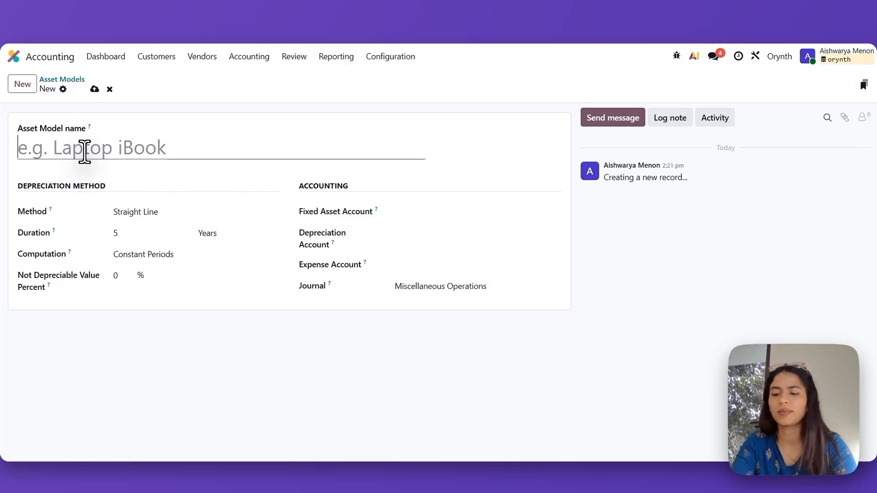
pyautogui.write('IT ')
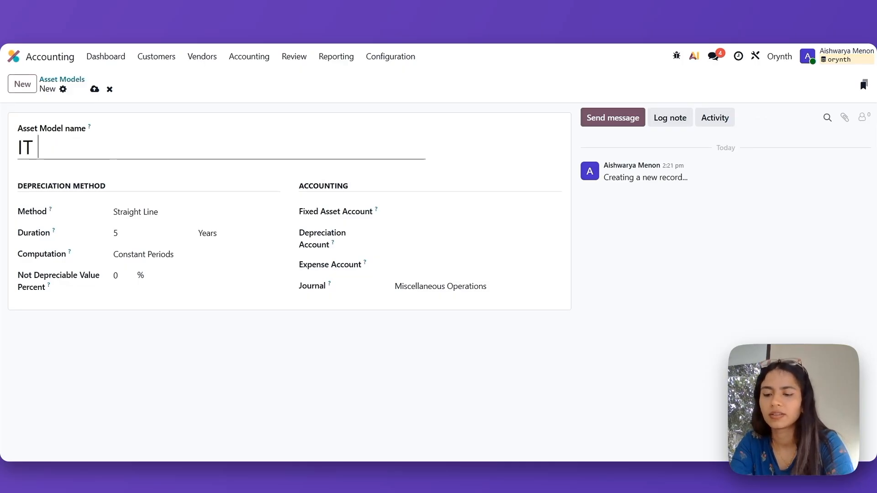
pyautogui.write('Equipe')
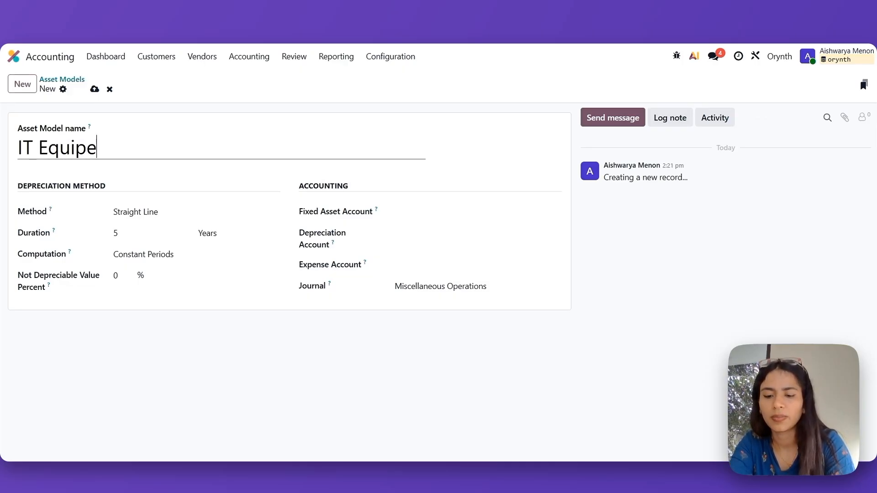
pyautogui.press('BackSpace')
pyautogui.write('ments')
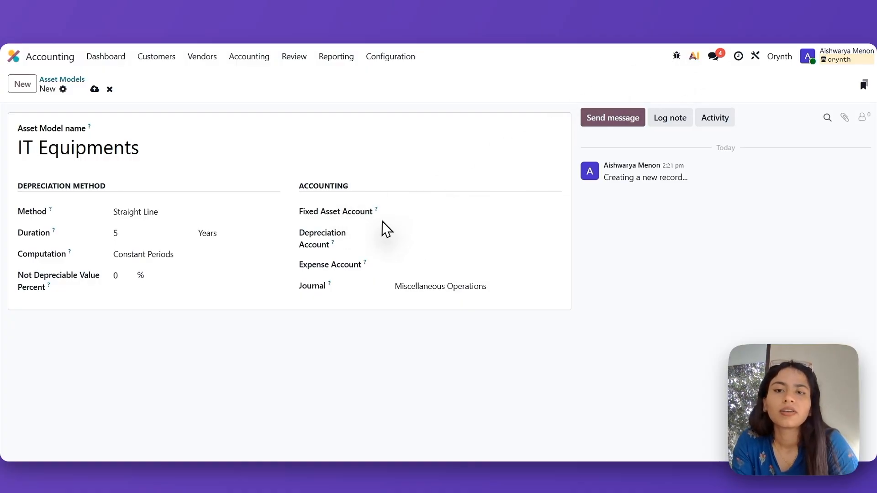
# - Set the fixed asset account to 101501 IT Equipments and the depreciation account to 101900 IT Equipments Depreciation A/c
pyautogui.click(429, 209)
pyautogui.write('i')
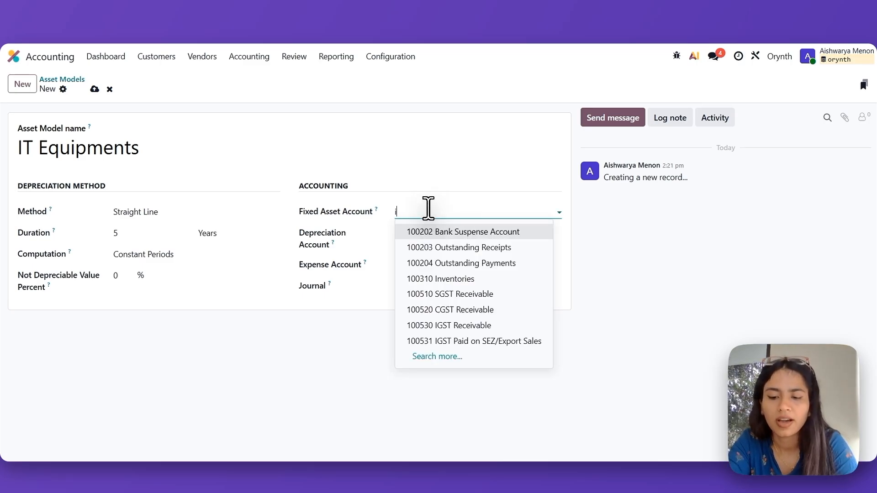
pyautogui.write('t equi')
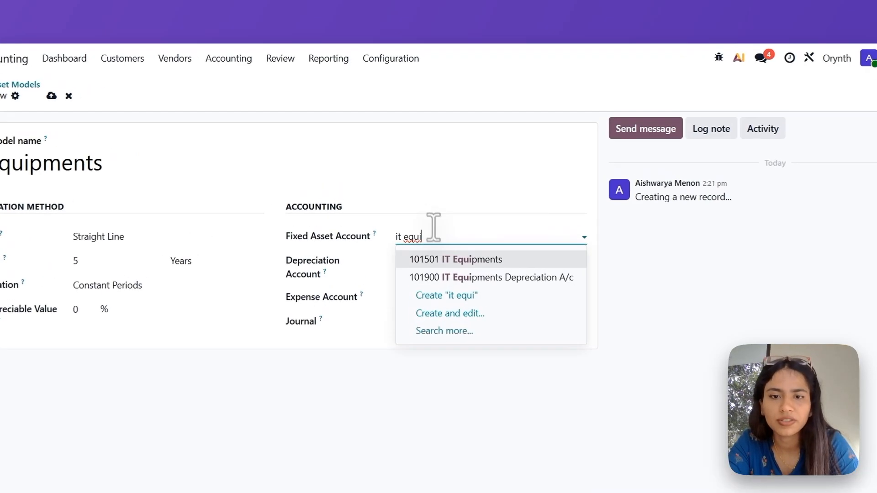
pyautogui.click(452, 261)
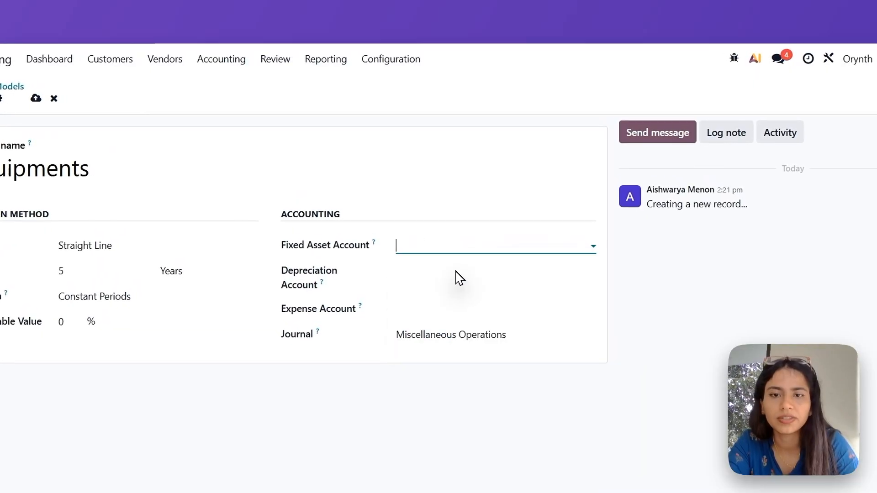
pyautogui.click(489, 270)
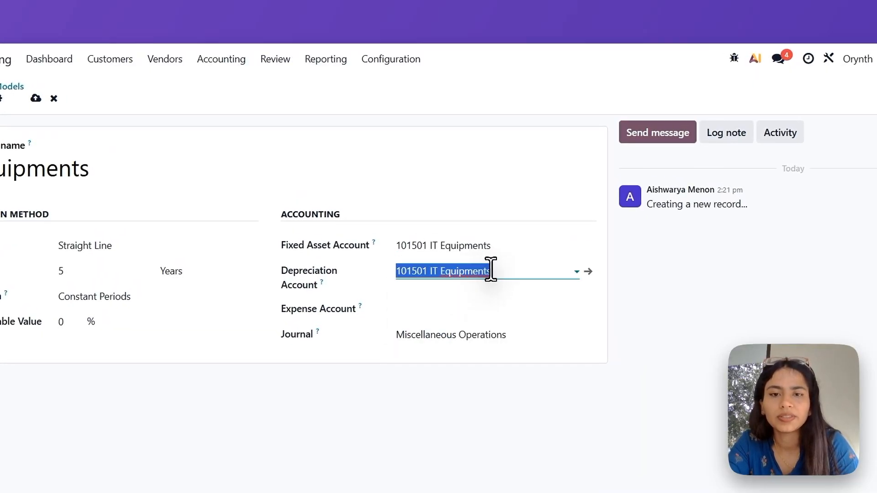
pyautogui.write('it eq')
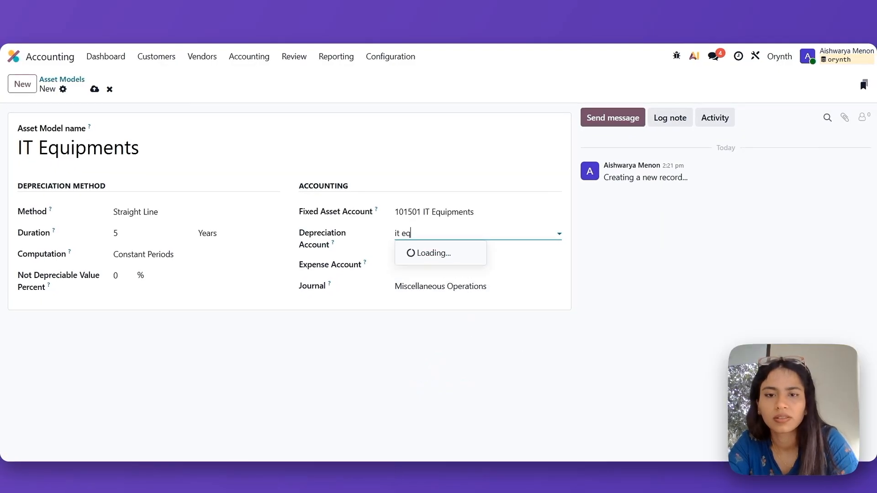
pyautogui.click(452, 267)
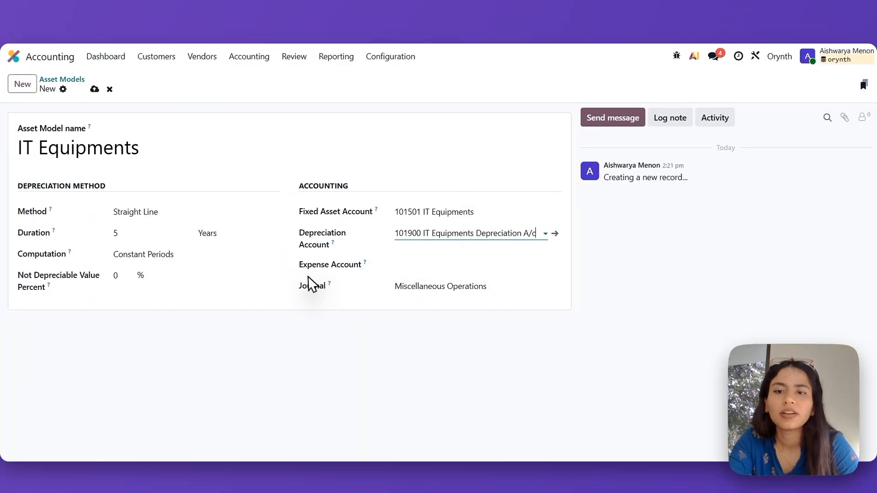
# - Set the asset model's expense account to 210710 Depreciation A/c
pyautogui.click(428, 263)
pyautogui.write('depre')
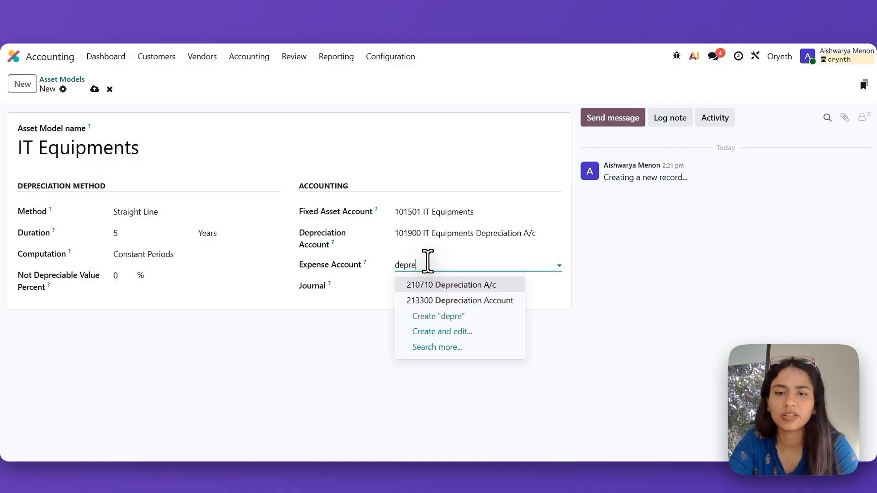
pyautogui.click(447, 285)
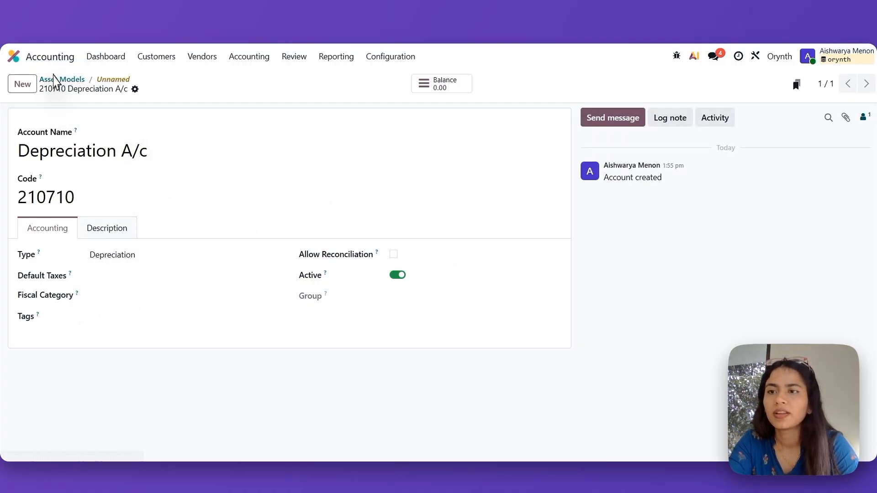
# - Reopen the IT Equipments model from the asset models list and review the available depreciation methods
pyautogui.click(59, 79)
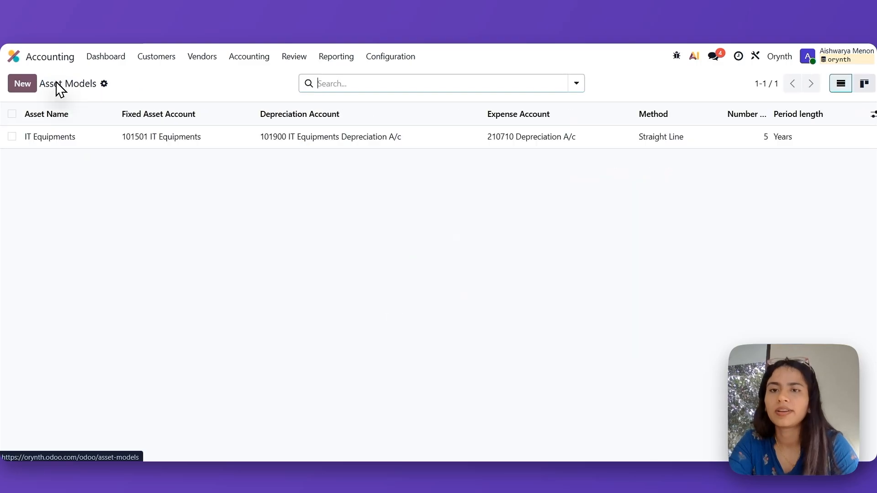
pyautogui.click(243, 143)
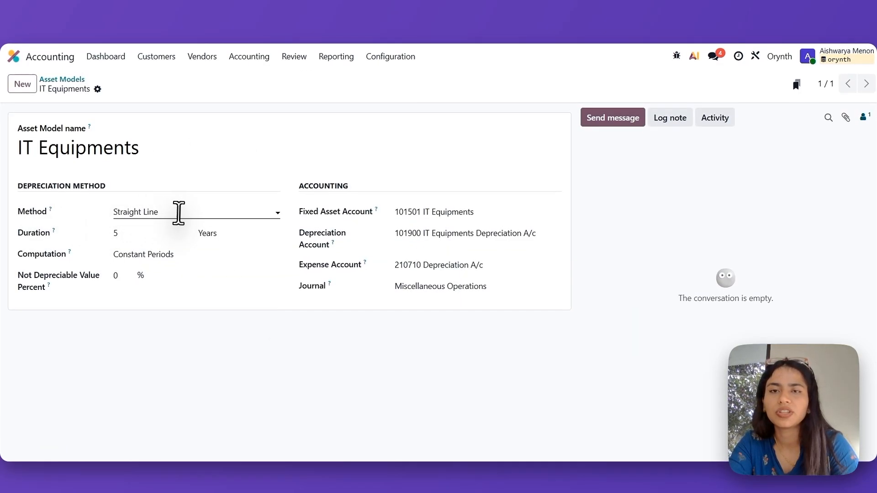
pyautogui.click(178, 212)
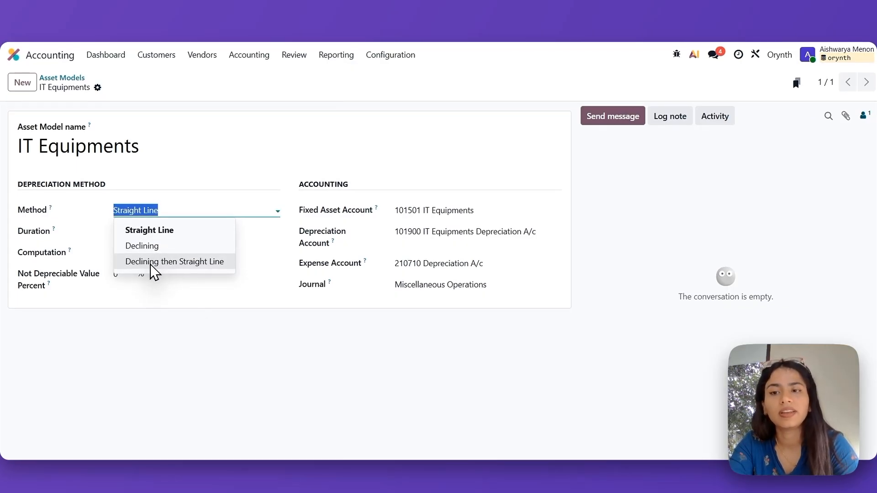
pyautogui.click(156, 330)
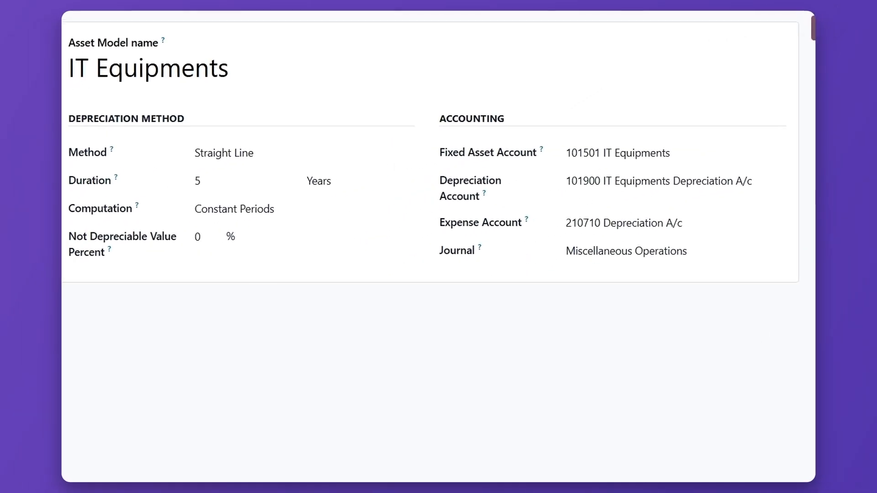
# - Change the IT Equipments asset model's journal to Assets
pyautogui.click(693, 251)
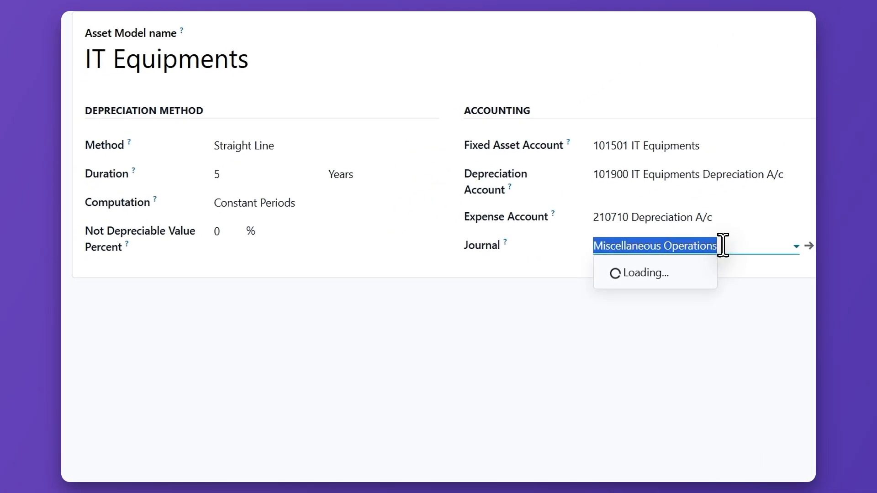
pyautogui.write('ass')
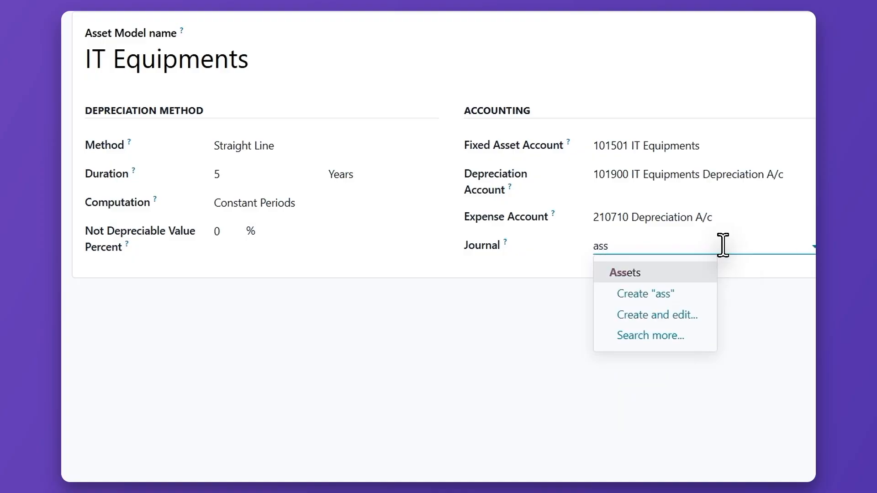
pyautogui.click(617, 269)
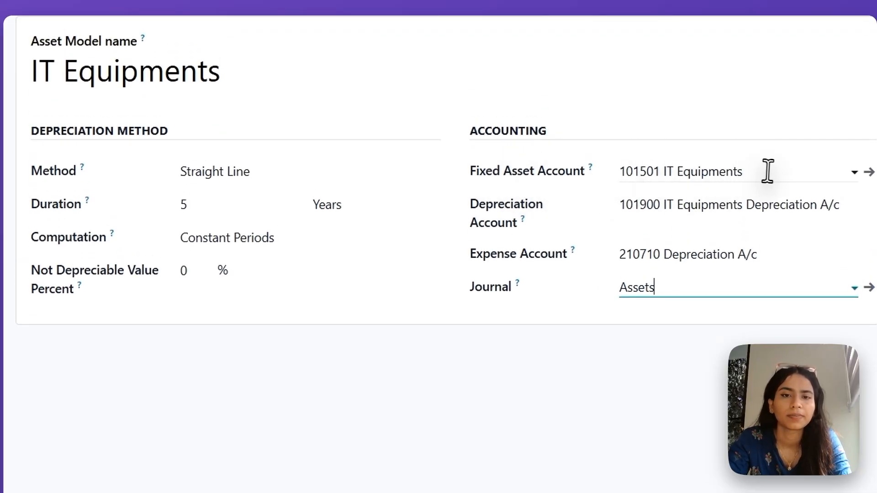
# - Open the model's fixed asset account and set its asset automation to Create in draft with the IT Equipments asset model
pyautogui.click(869, 173)
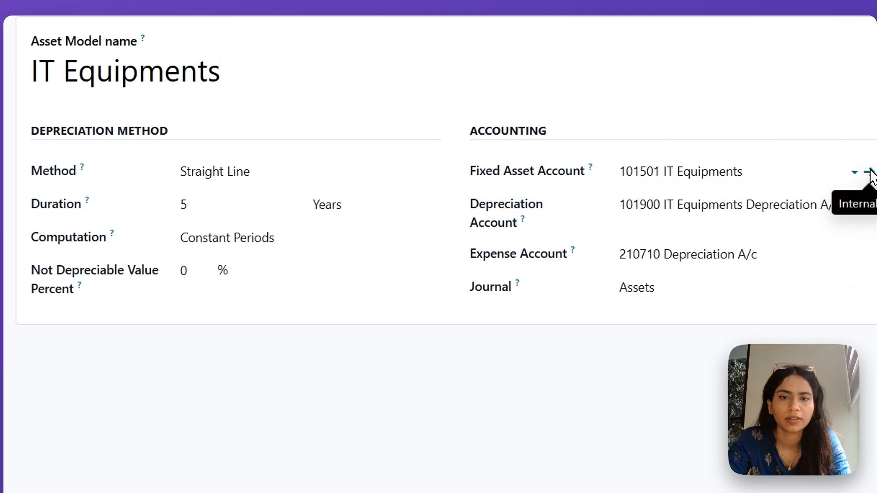
pyautogui.click(179, 189)
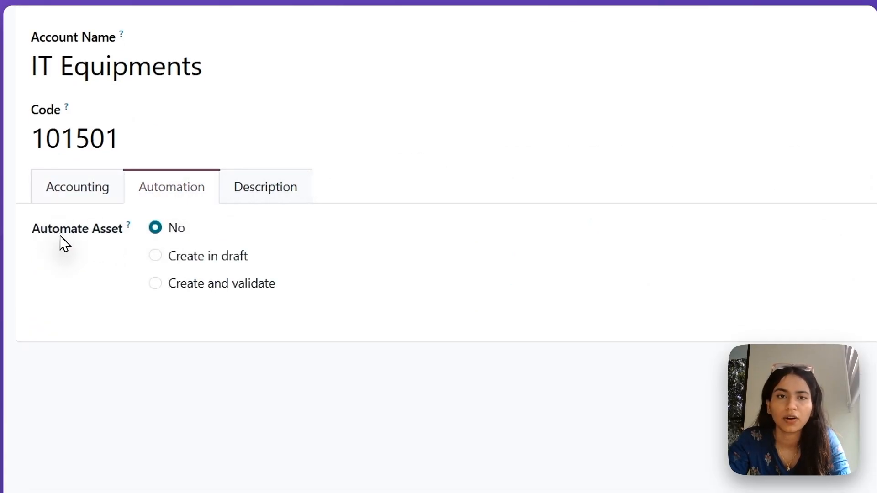
pyautogui.click(182, 260)
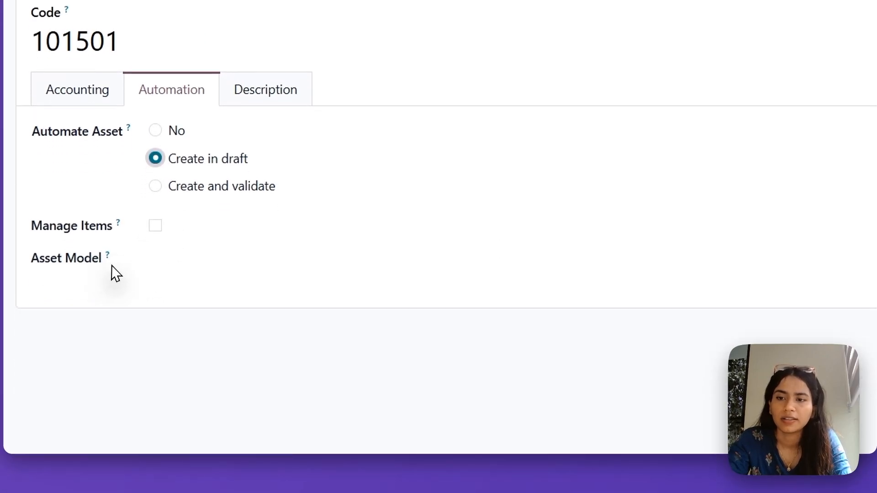
pyautogui.click(200, 259)
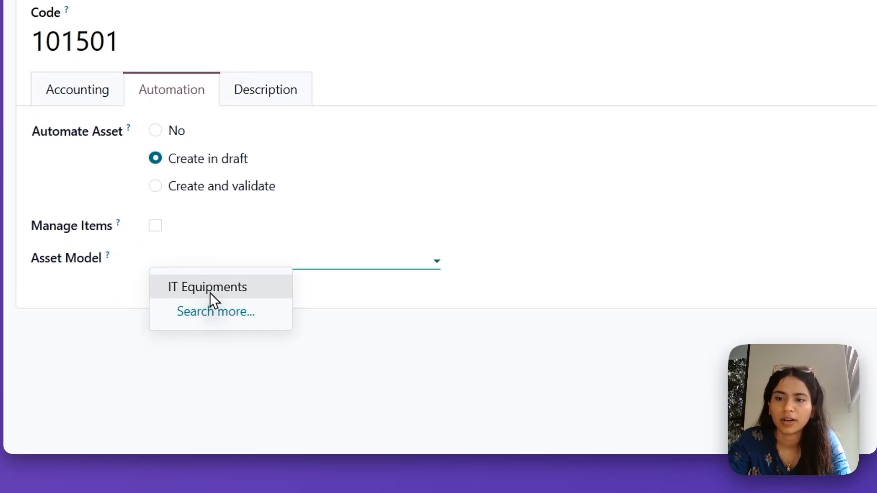
pyautogui.click(227, 289)
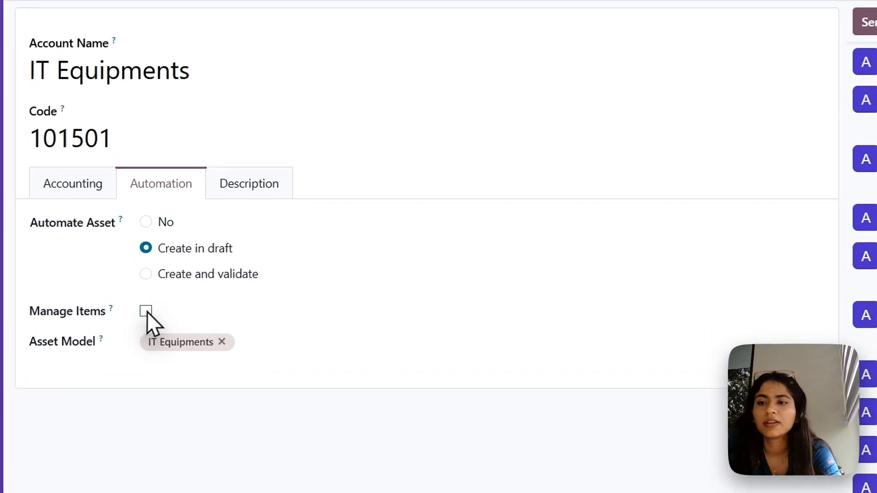
# - Enable Manage Items on the IT Equipments account, save it, and return to the asset models list
pyautogui.click(148, 312)
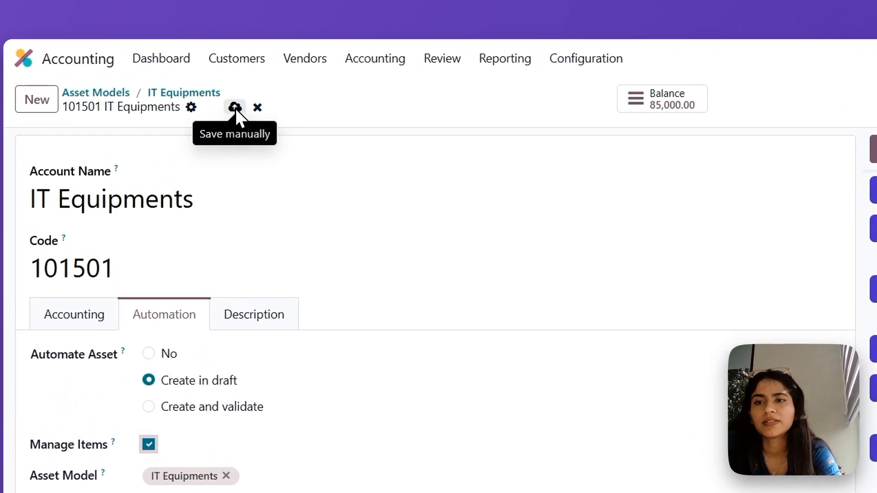
pyautogui.click(234, 108)
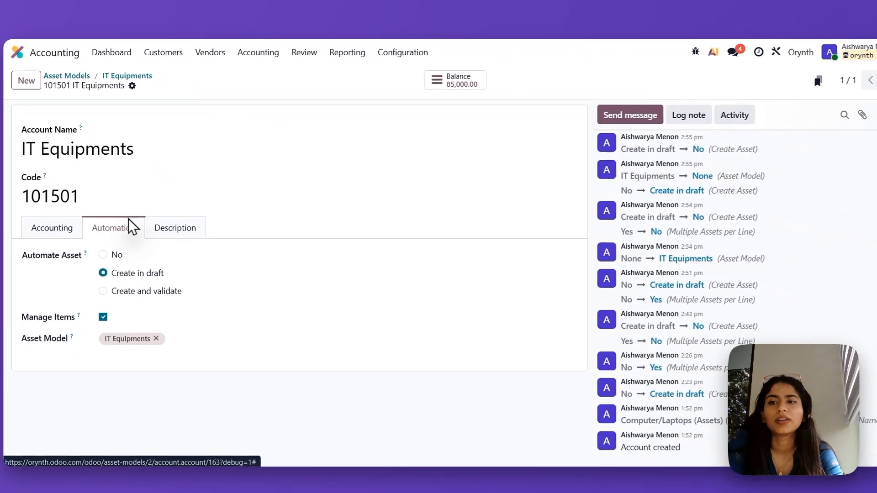
pyautogui.click(106, 75)
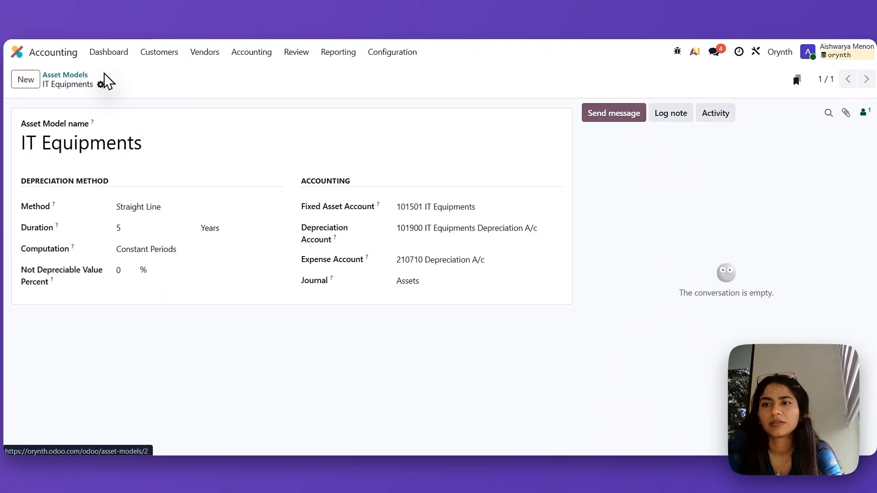
pyautogui.click(78, 74)
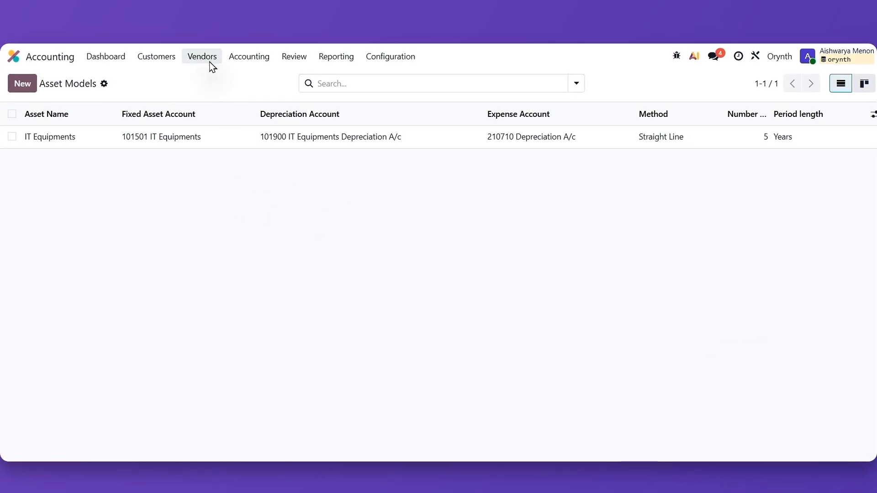
# - Create a new vendor bill and choose the existing contact "vendor" as its vendor
pyautogui.click(212, 67)
pyautogui.click(211, 81)
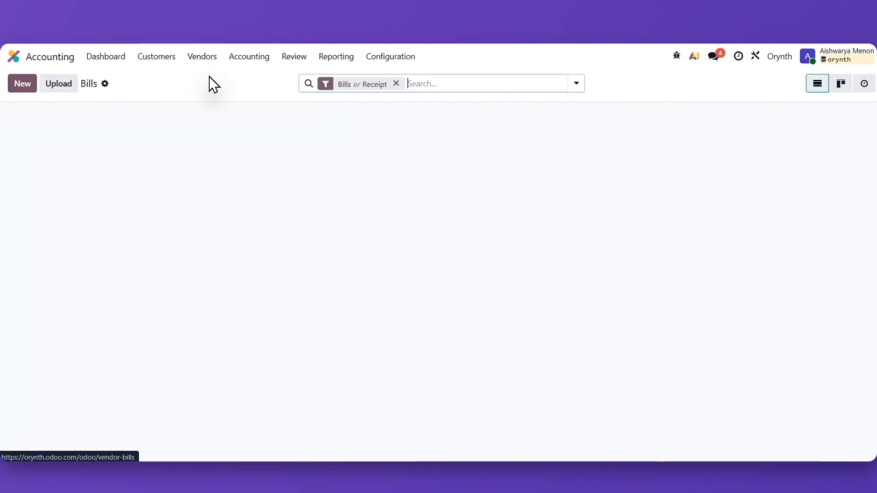
pyautogui.click(18, 81)
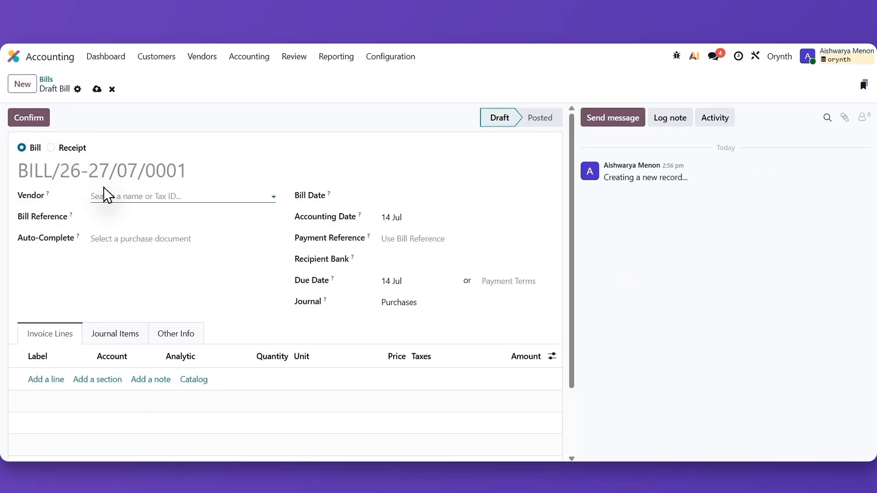
pyautogui.write('ven')
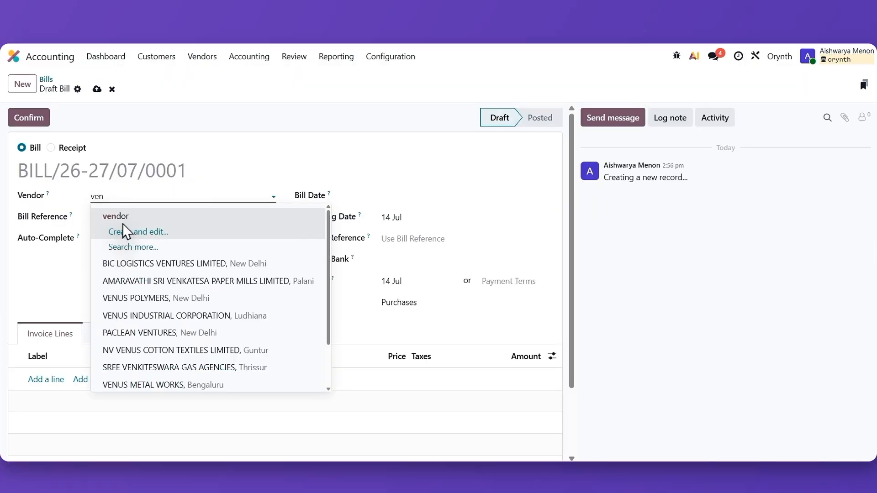
pyautogui.click(130, 215)
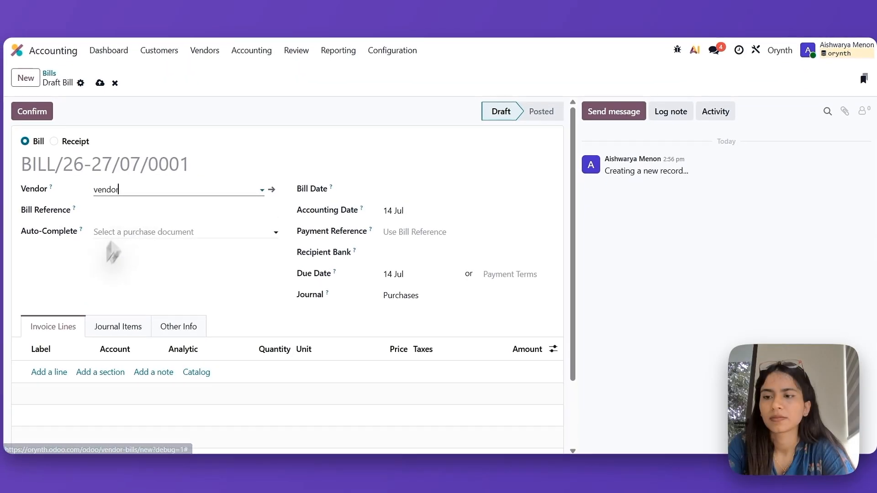
# - Add two invoice lines to the bill, labelled Lenovo Laptop and HD Printer
pyautogui.click(39, 373)
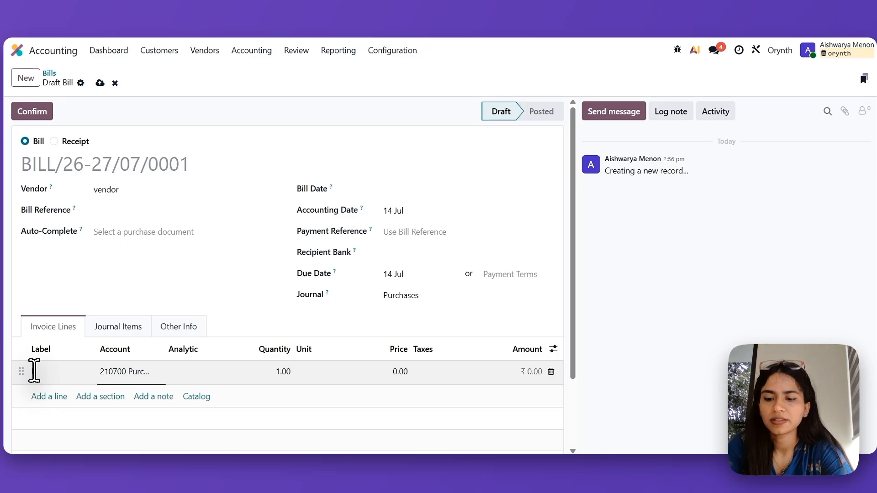
pyautogui.write('Lenovo')
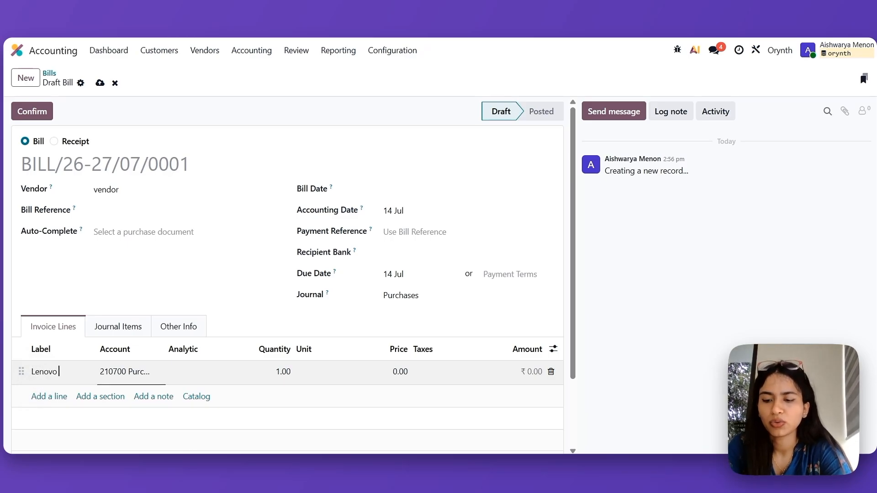
pyautogui.write(' Laptop')
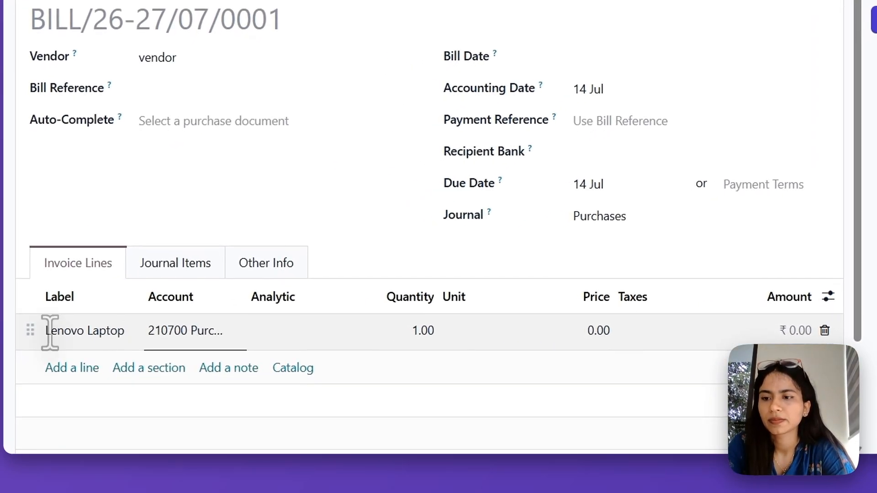
pyautogui.click(65, 370)
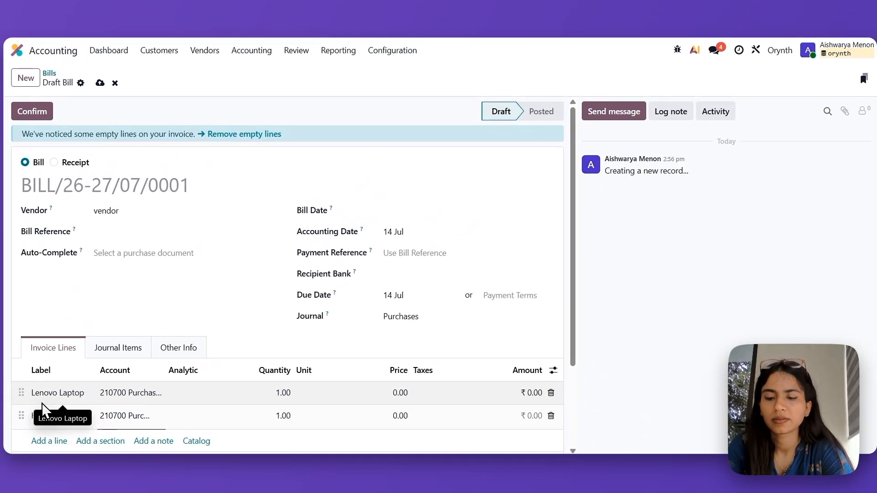
pyautogui.write('HD Printer')
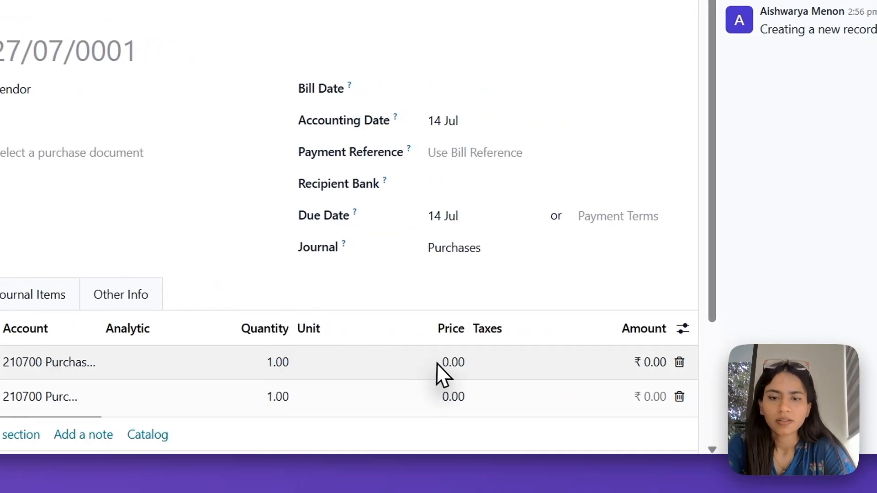
# - Set the price of the Lenovo Laptop line to 50,000 and the HD Printer line to 35,000
pyautogui.click(445, 365)
pyautogui.write('5')
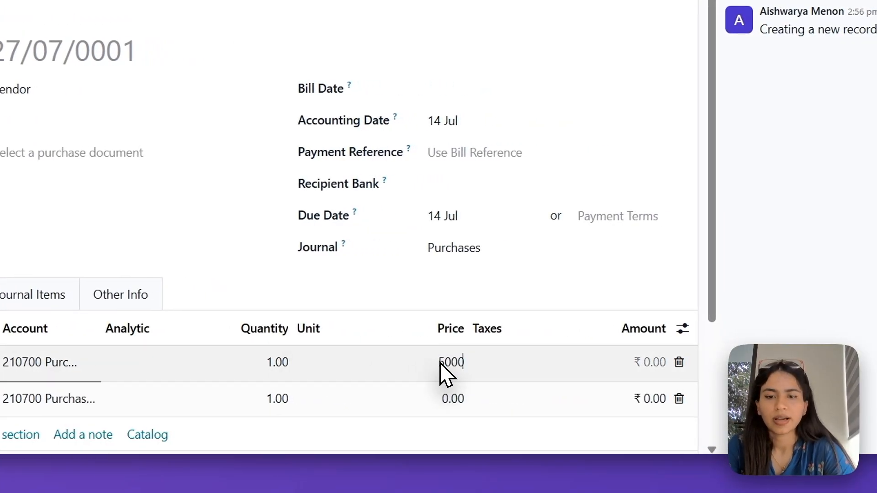
pyautogui.write('0,000')
pyautogui.click(447, 412)
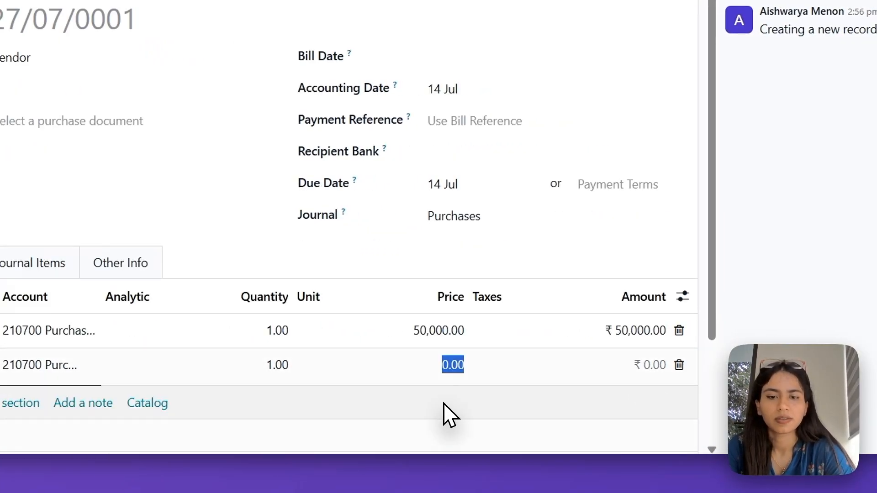
pyautogui.write('35000')
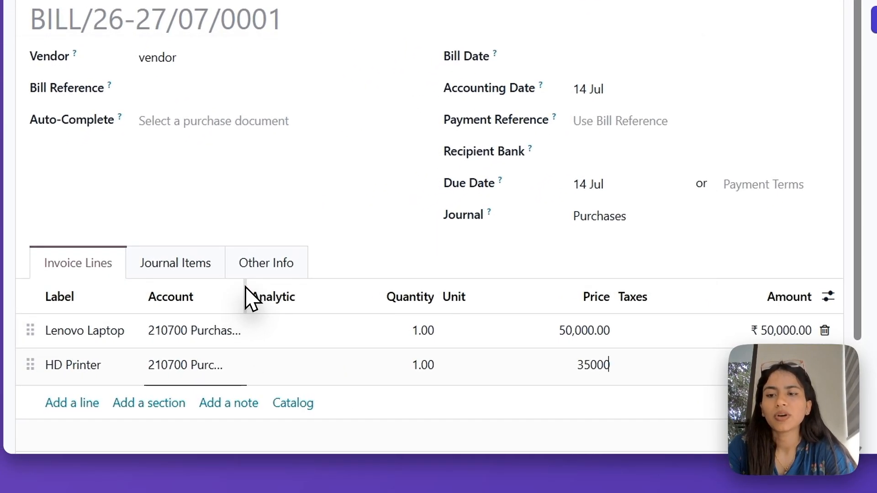
# - Widen the account column and set the account of both bill lines to 101501 IT Equipments
pyautogui.moveTo(246, 298); pyautogui.dragTo(292, 293)
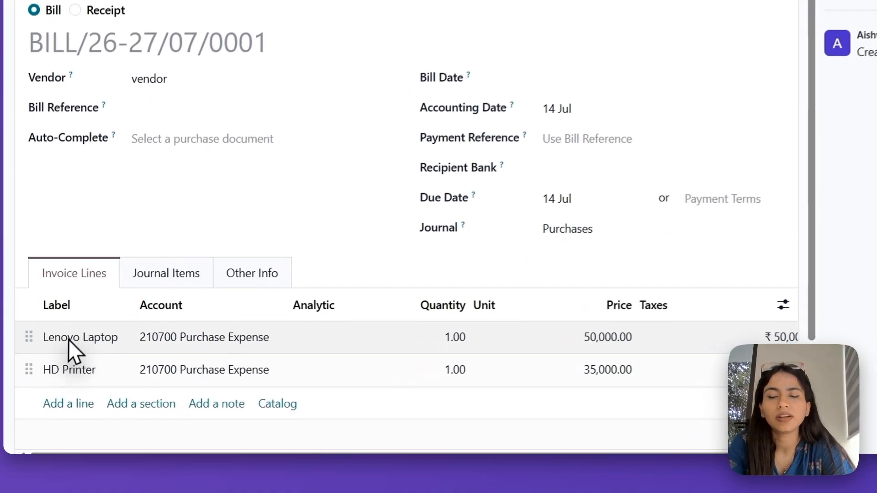
pyautogui.click(208, 331)
pyautogui.write('it')
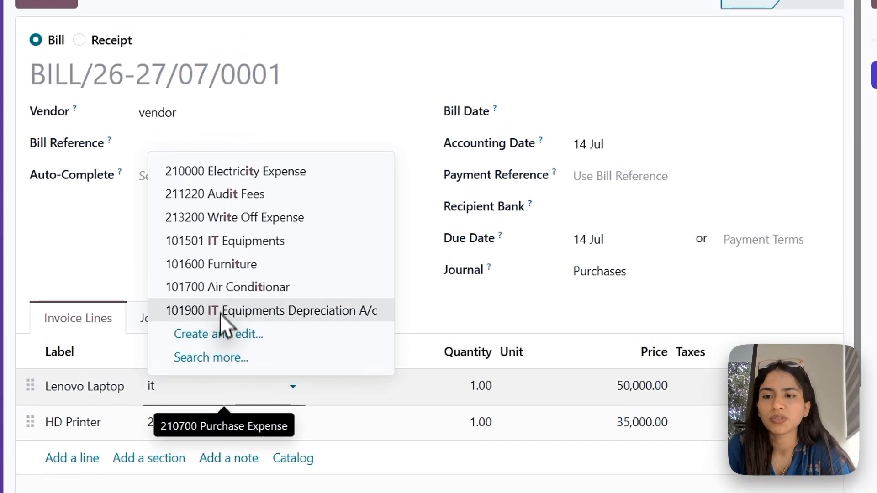
pyautogui.click(233, 222)
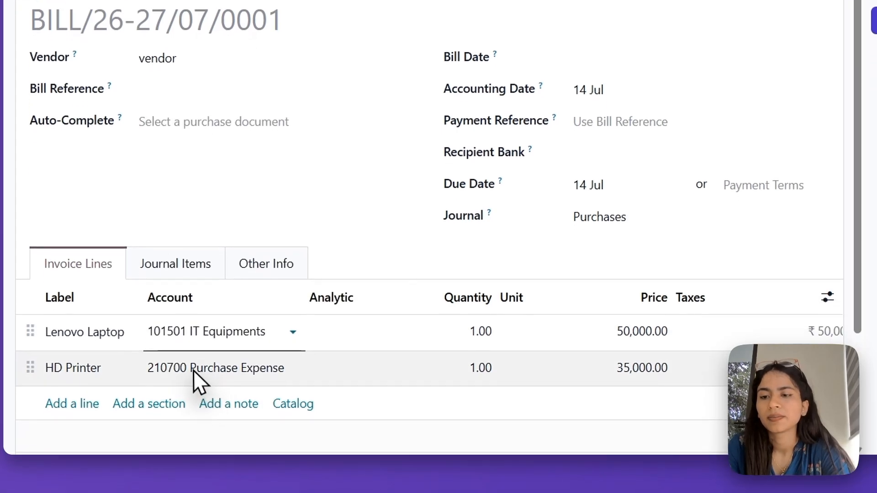
pyautogui.click(192, 378)
pyautogui.write('it')
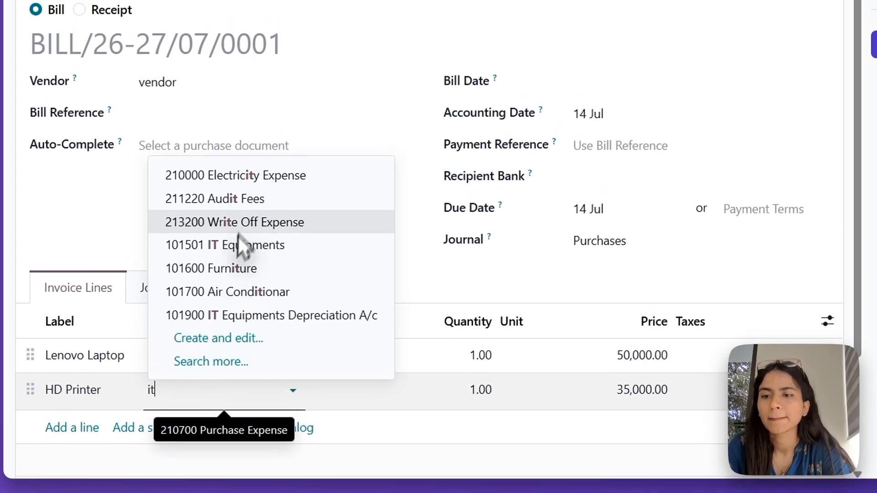
pyautogui.click(231, 240)
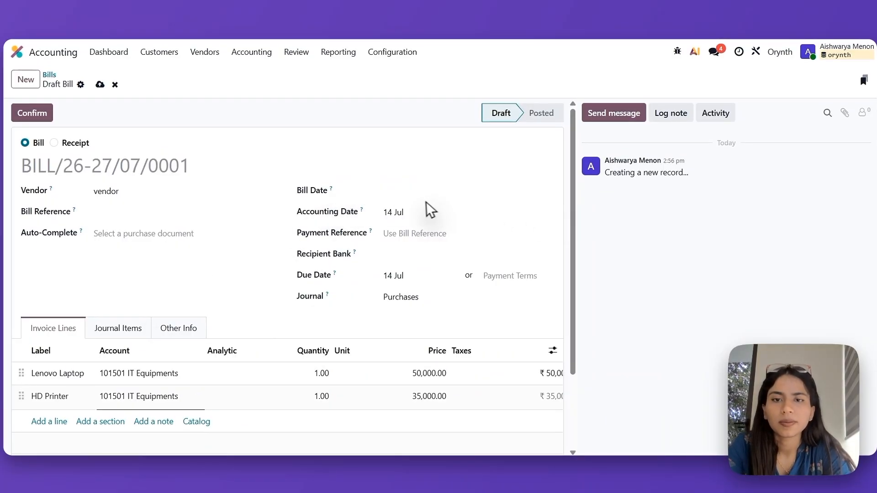
# - Set the bill date to 14 July 2026 and confirm the vendor bill
pyautogui.click(439, 191)
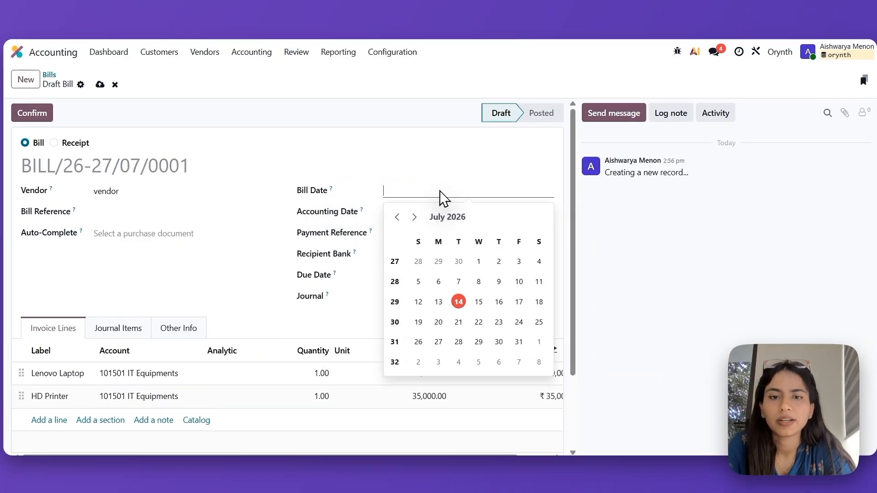
pyautogui.click(464, 305)
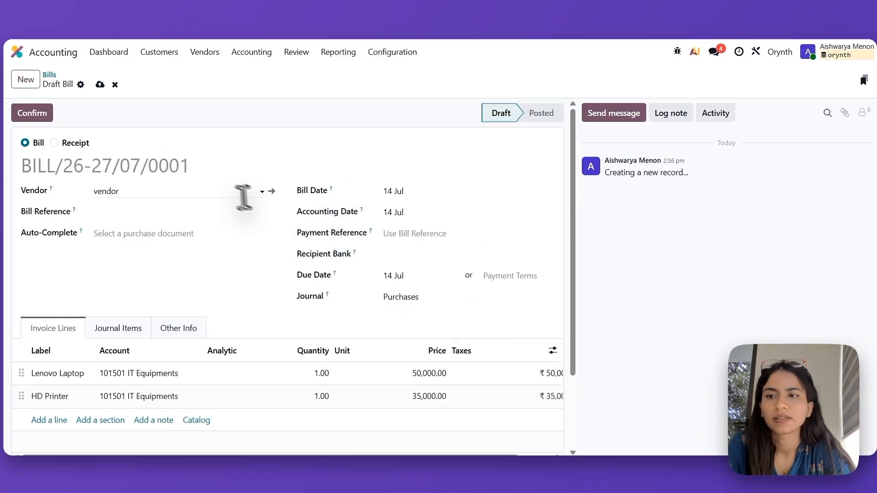
pyautogui.click(39, 112)
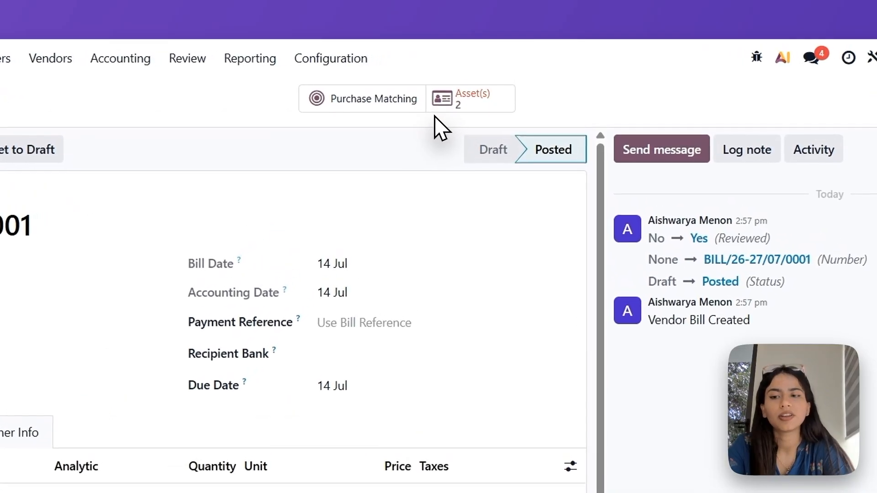
# - Open the bill's linked assets and examine the Lenovo Laptop asset's values, depreciation method, accounts and related bill
pyautogui.click(440, 95)
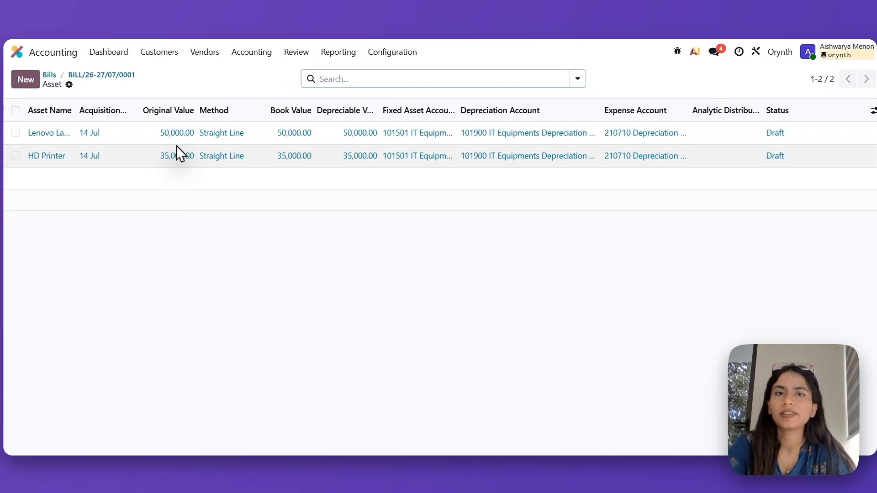
pyautogui.click(43, 132)
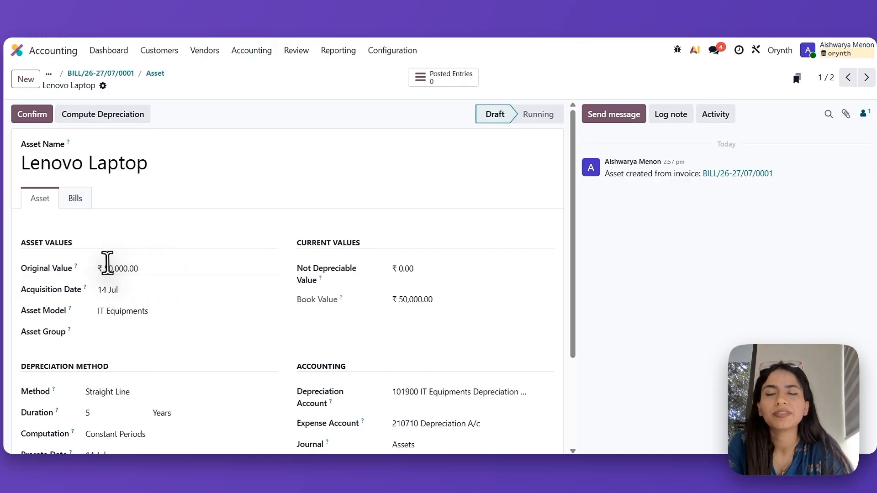
pyautogui.scroll(-2, 303, 308)
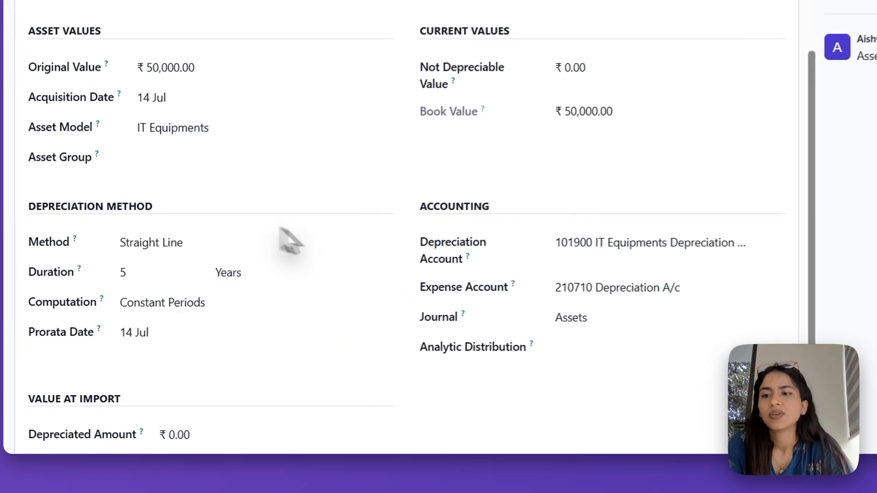
pyautogui.doubleClick(144, 259)
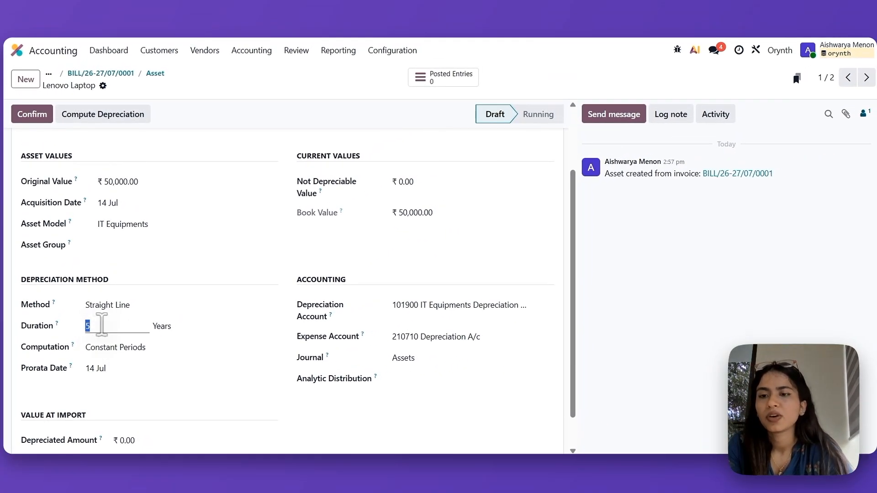
pyautogui.scroll(-1, 197, 288)
pyautogui.scroll(3, 196, 288)
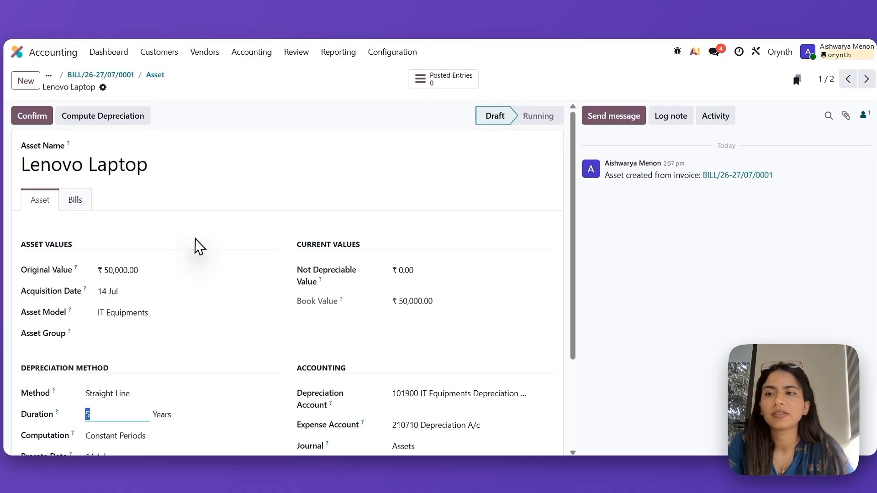
pyautogui.click(70, 197)
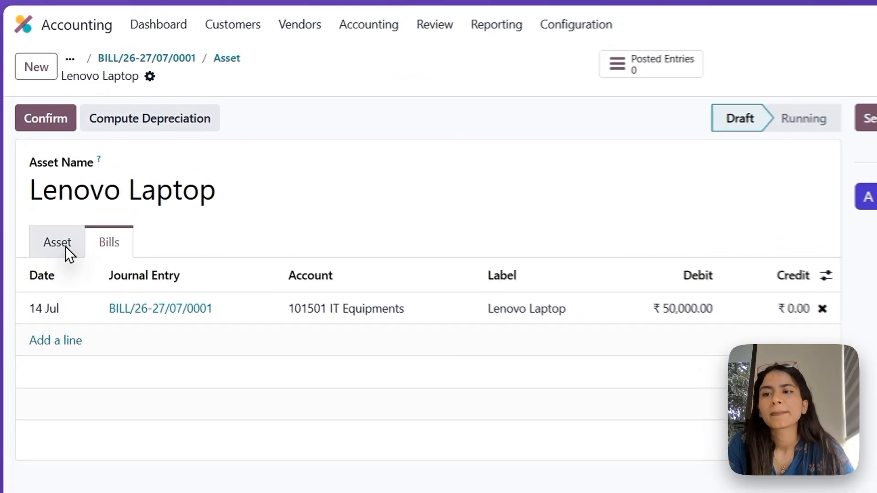
pyautogui.click(68, 249)
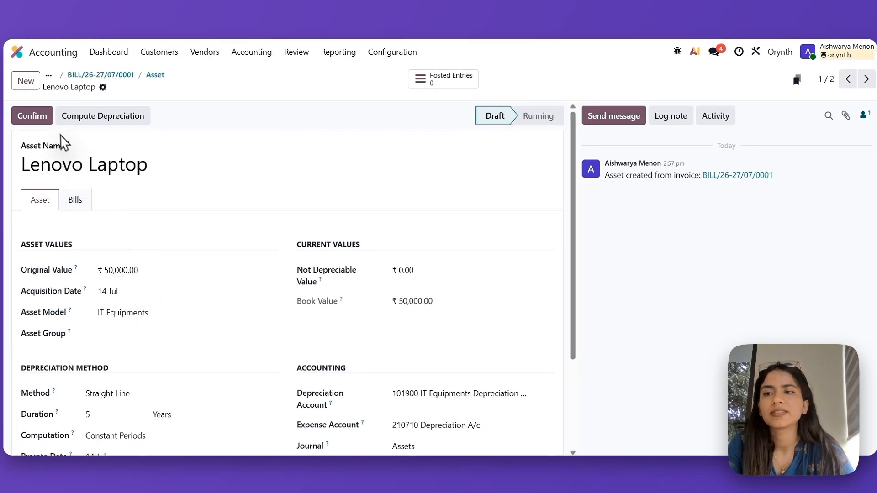
# - Confirm the Lenovo Laptop asset and display its depreciation board
pyautogui.click(30, 115)
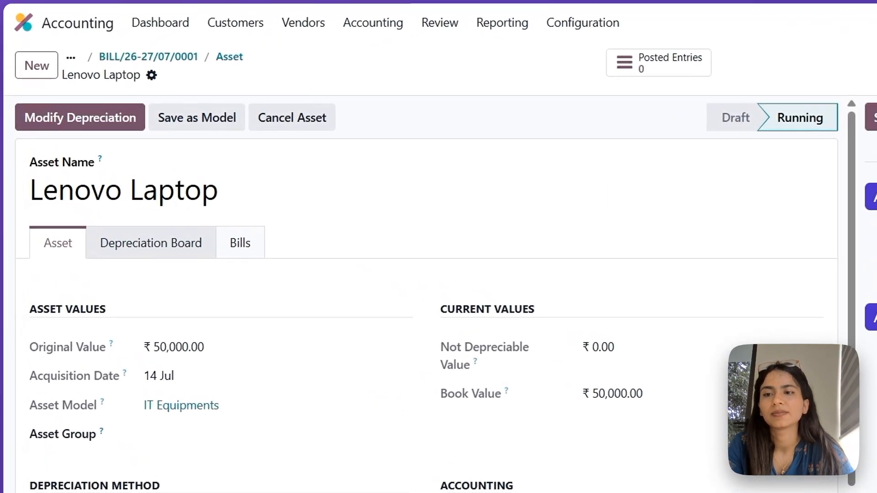
pyautogui.click(152, 244)
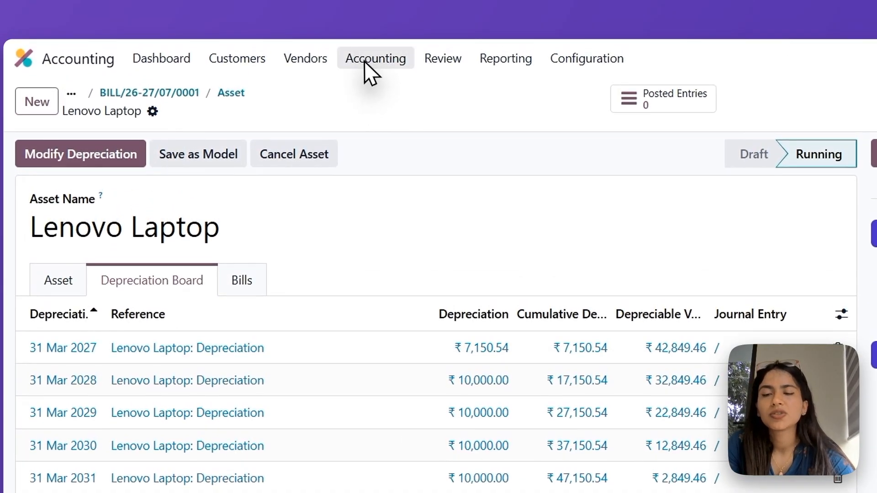
# - List journal entries without the Posted filter, inspect the Lenovo Laptop depreciation entry dated 31 Mar 2027, and open its linked asset
pyautogui.click(364, 58)
pyautogui.click(388, 118)
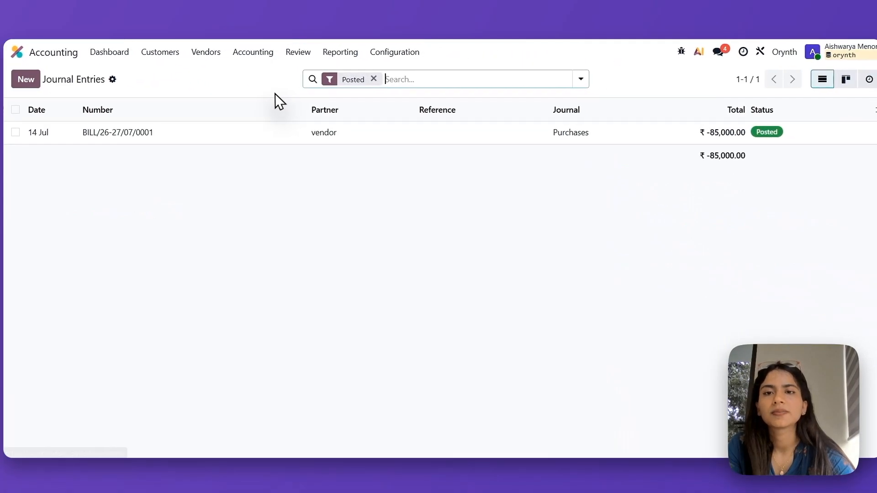
pyautogui.click(371, 79)
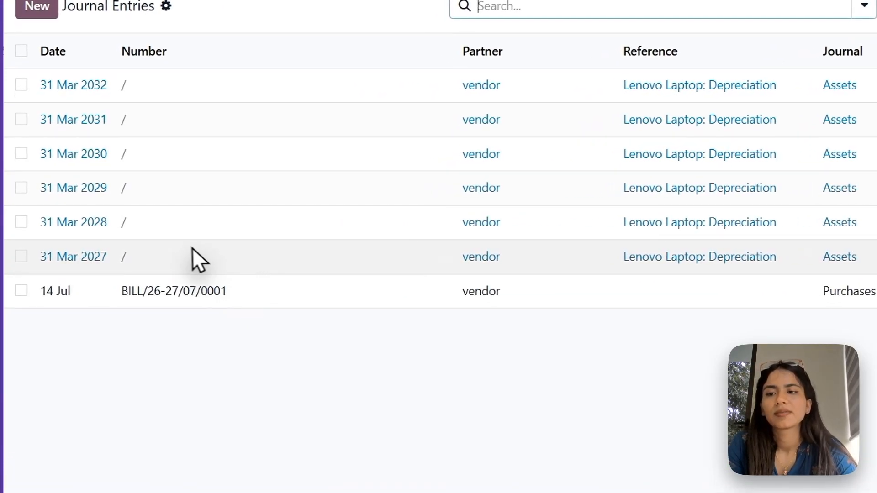
pyautogui.click(185, 247)
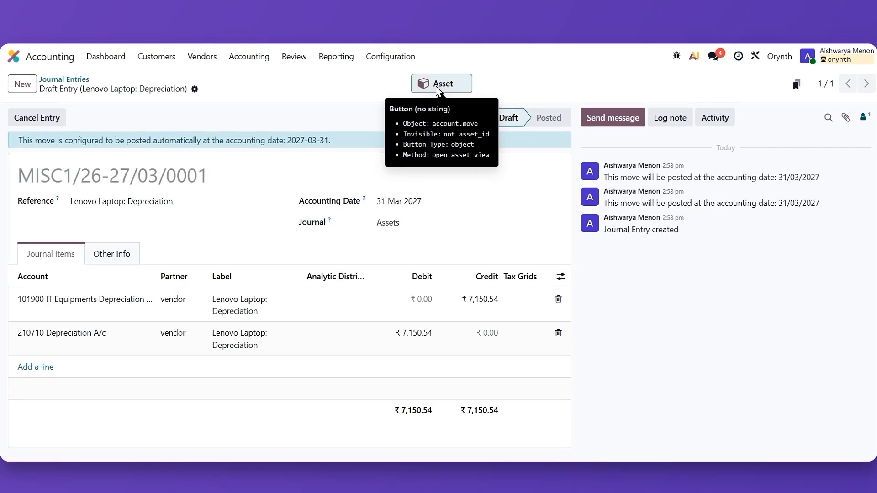
pyautogui.click(437, 85)
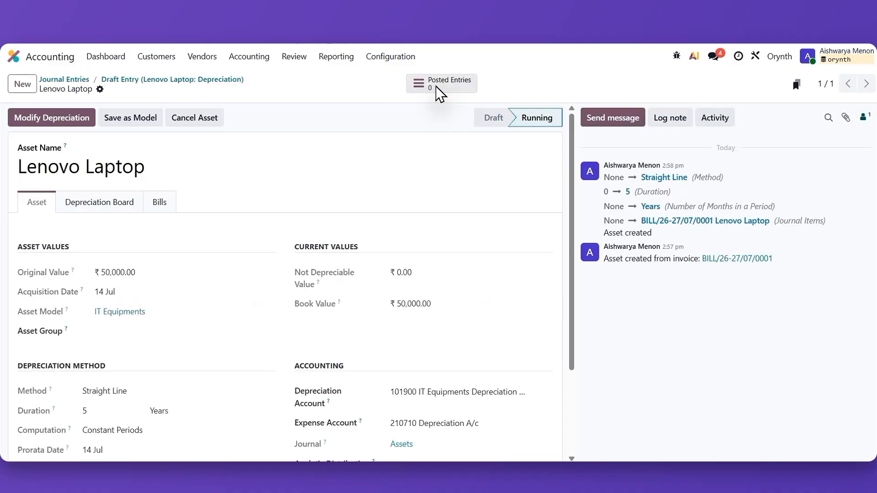